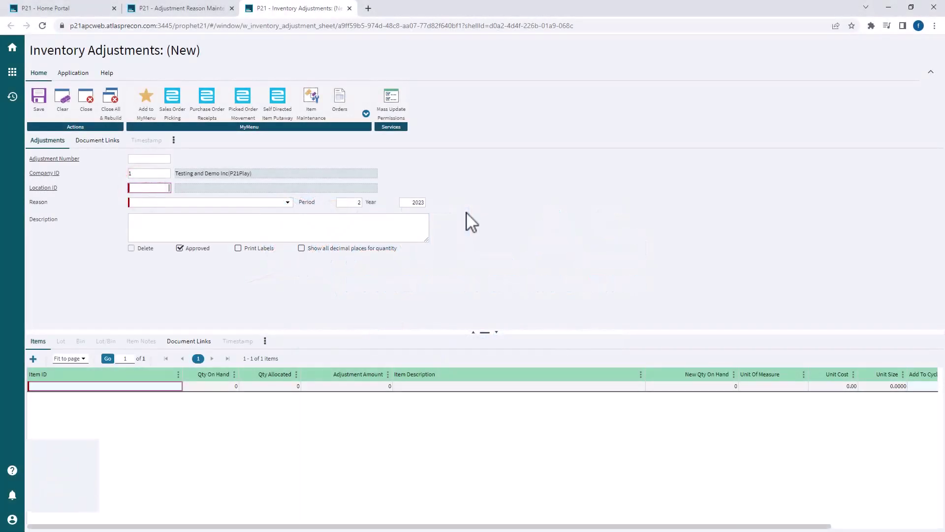
{"action": "type", "text": "10"}
Set location to Main Warehouse and reason to Adjustment, then view the Adjustment reason record.
{"action": "left_click", "coordinate": [466, 212]}
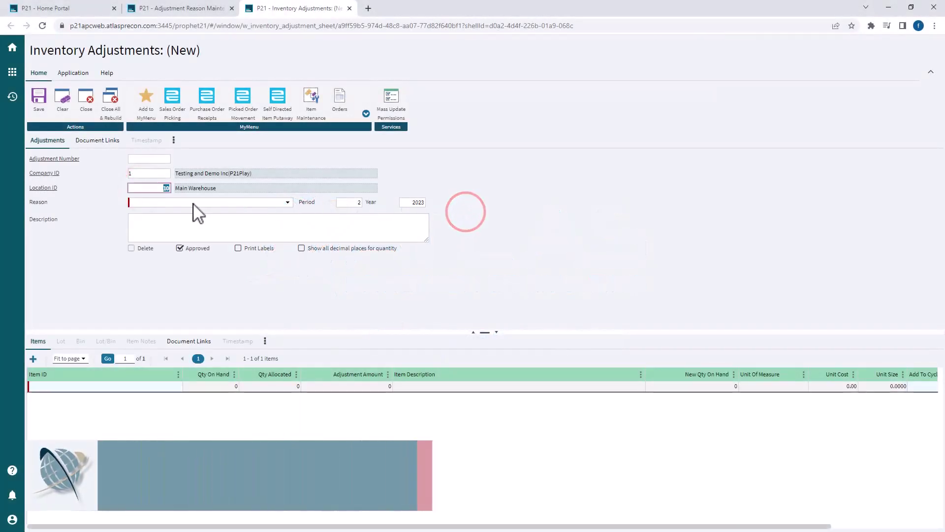
{"action": "left_click", "coordinate": [194, 203]}
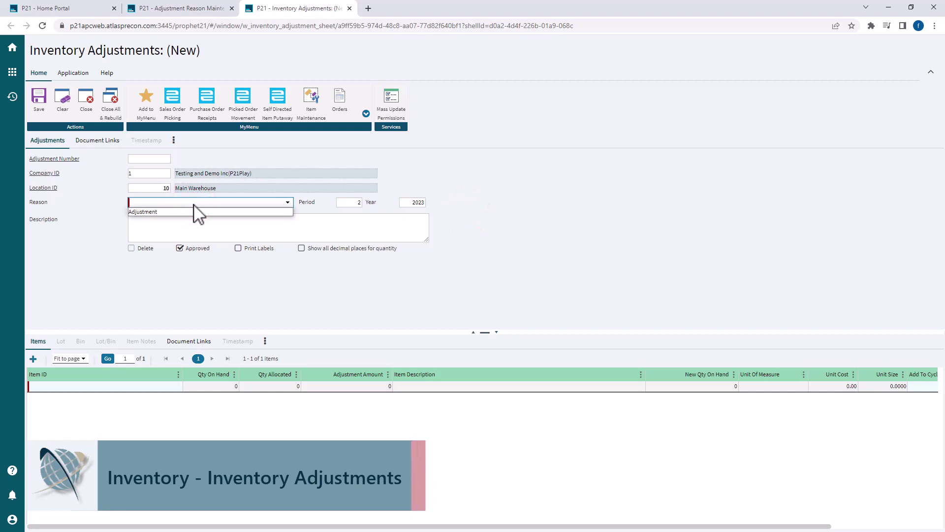
{"action": "left_click", "coordinate": [196, 211]}
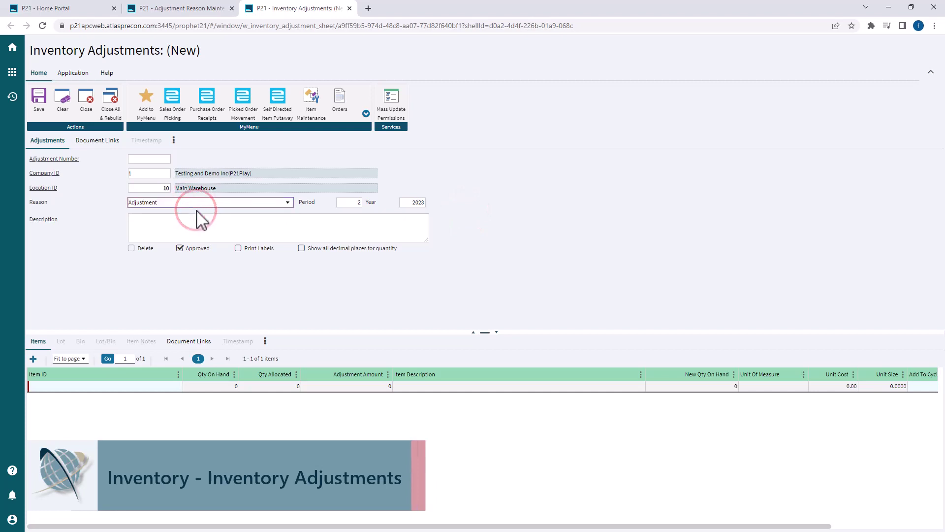
{"action": "left_click", "coordinate": [172, 9]}
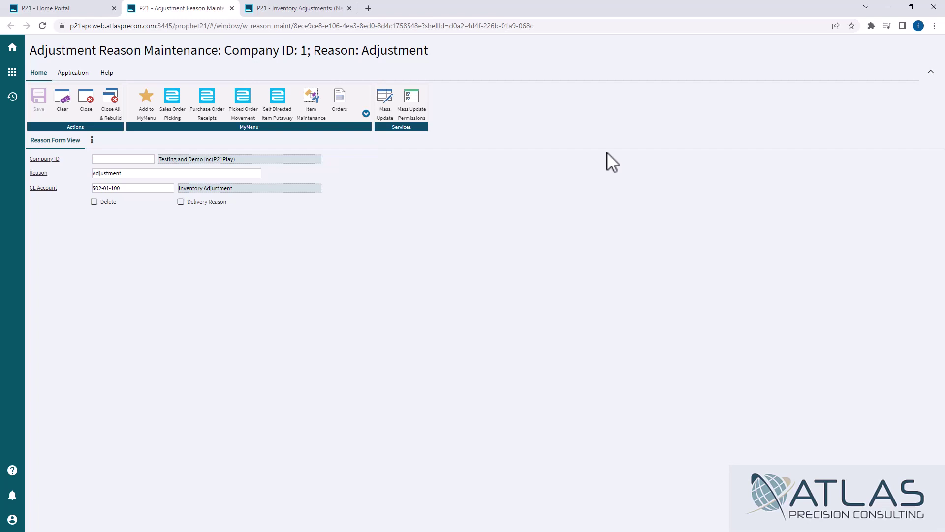
Switch back to the Inventory Adjustments tab showing the new adjustment.
{"action": "left_click", "coordinate": [306, 8]}
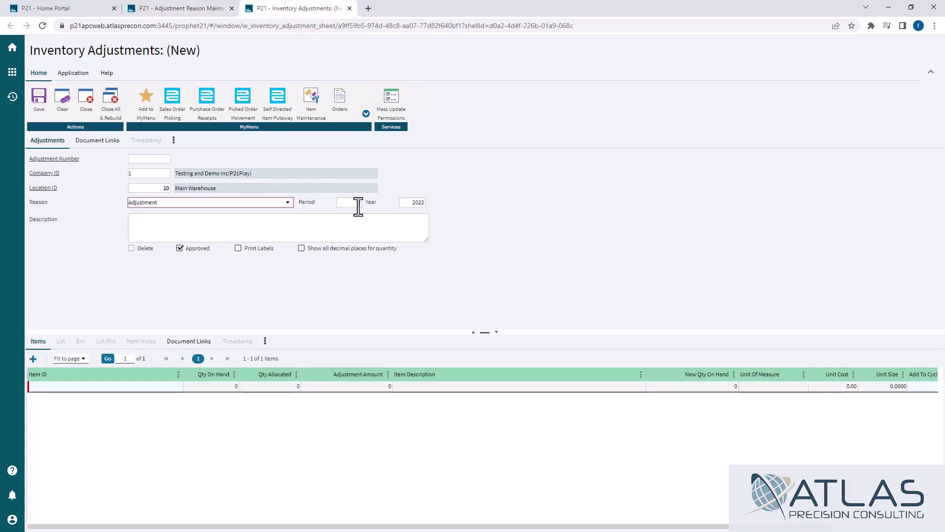
Let Period 2, 2023 fill in, then enter BOLT1 as the line's item.
{"action": "left_click", "coordinate": [236, 229]}
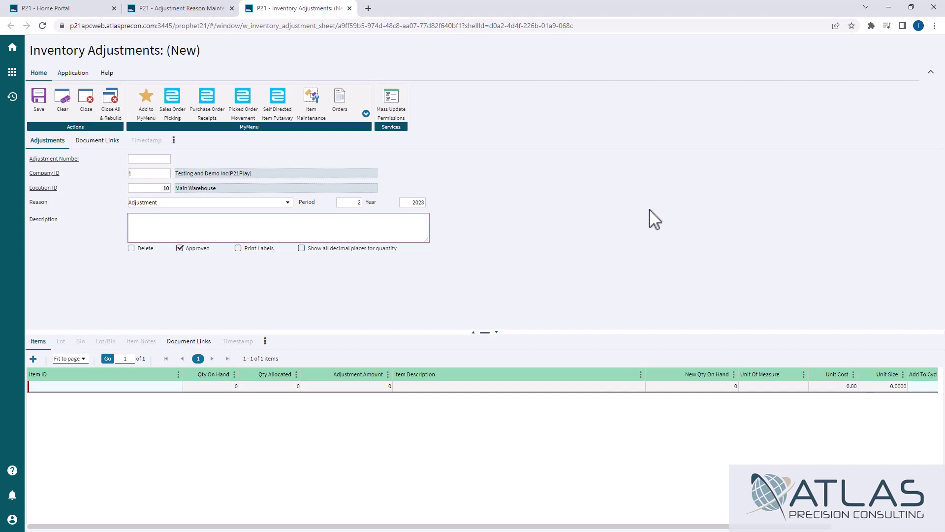
{"action": "left_click", "coordinate": [68, 387]}
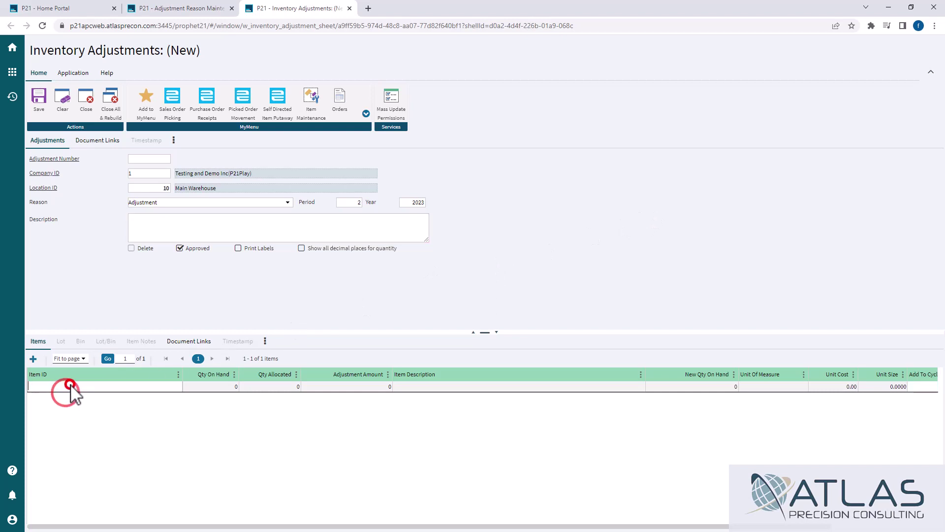
{"action": "type", "text": "BOLT"}
{"action": "type", "text": "1"}
{"action": "key", "text": "Tab"}
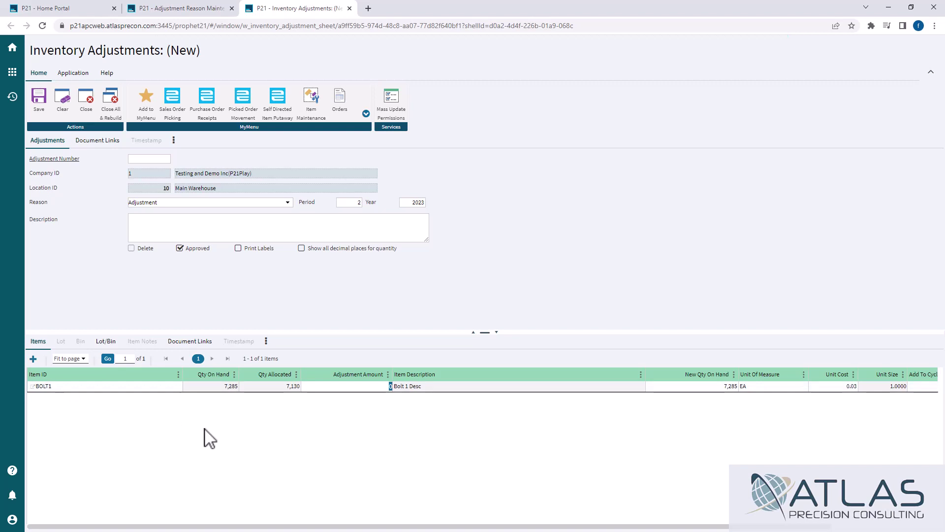
Try a -200 adjustment amount for BOLT1 and see it refused, resetting to 0.
{"action": "left_click", "coordinate": [249, 441]}
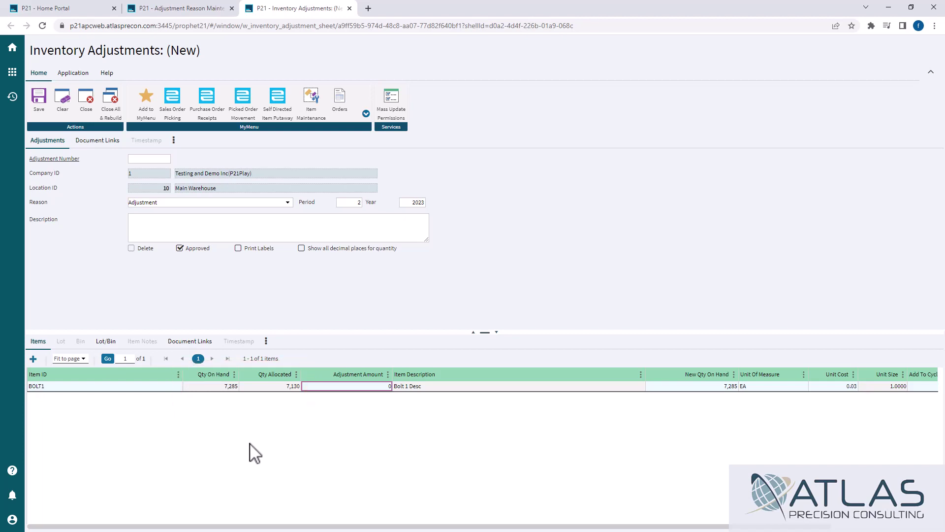
{"action": "left_click", "coordinate": [376, 385]}
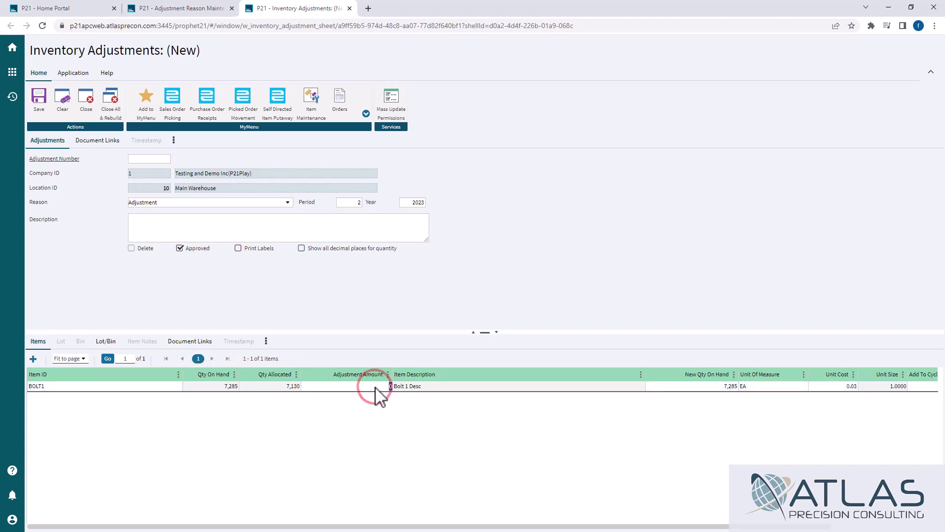
{"action": "type", "text": "-200"}
{"action": "left_click", "coordinate": [453, 442]}
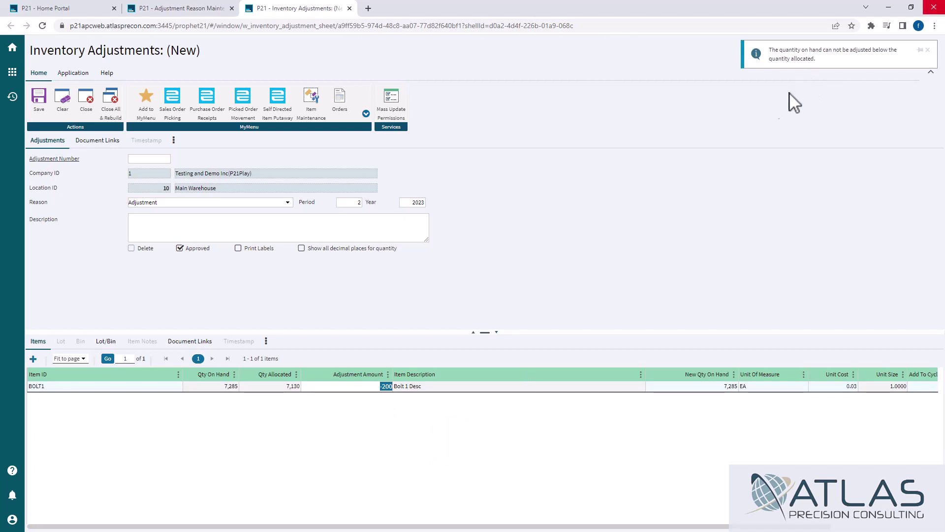
{"action": "left_click", "coordinate": [379, 393]}
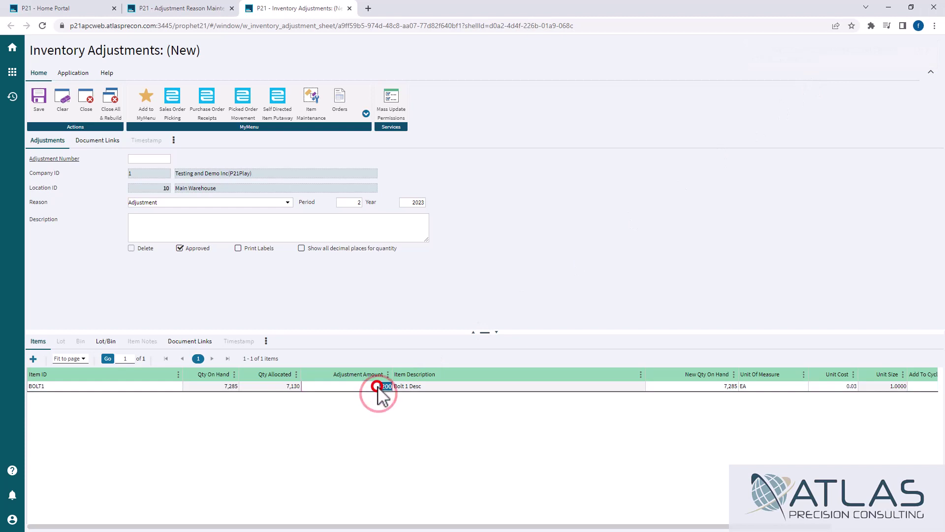
Enter then clear a -100 adjustment, and set BOLT1's new on-hand quantity to 7,185.
{"action": "left_click", "coordinate": [478, 428]}
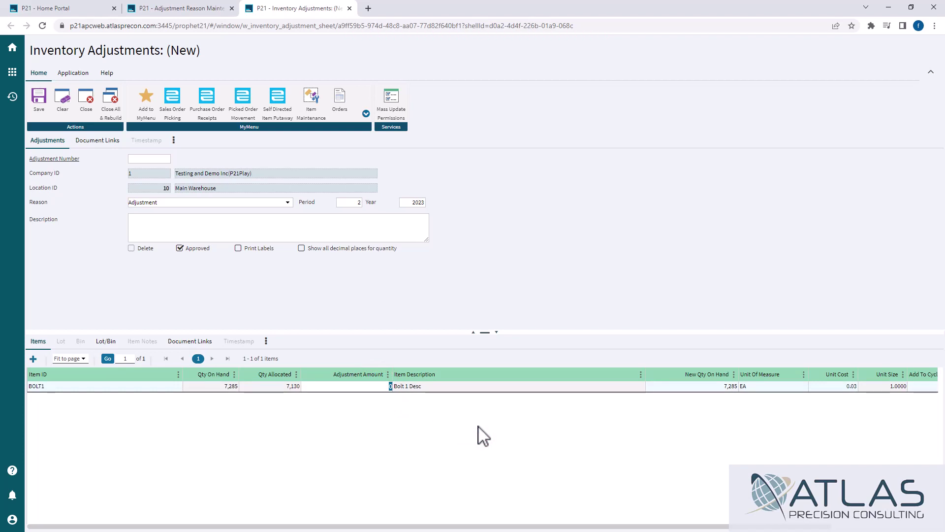
{"action": "type", "text": "-100"}
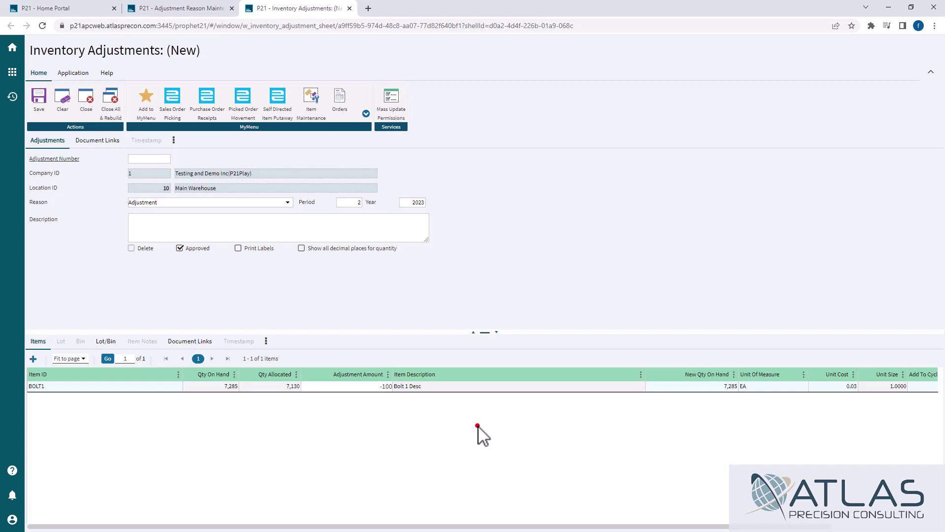
{"action": "left_click", "coordinate": [478, 427]}
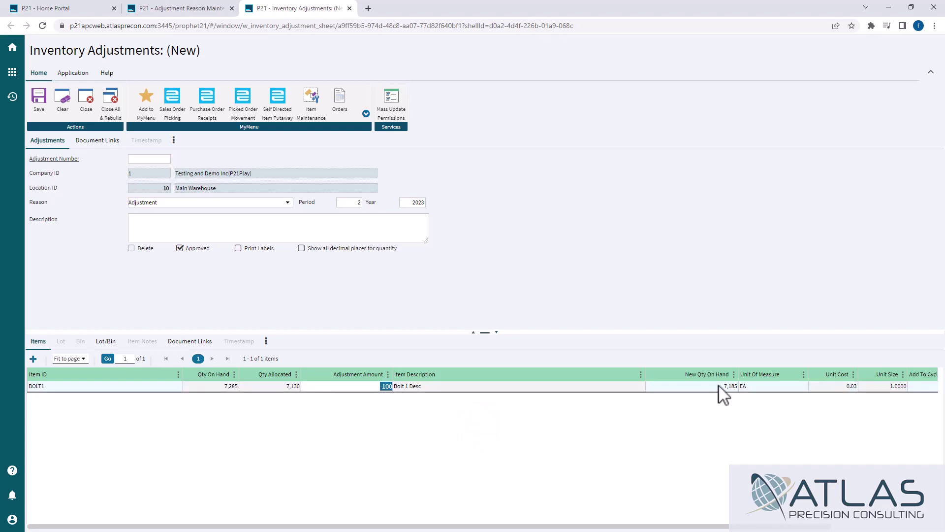
{"action": "left_click", "coordinate": [363, 385]}
{"action": "key", "text": "Delete"}
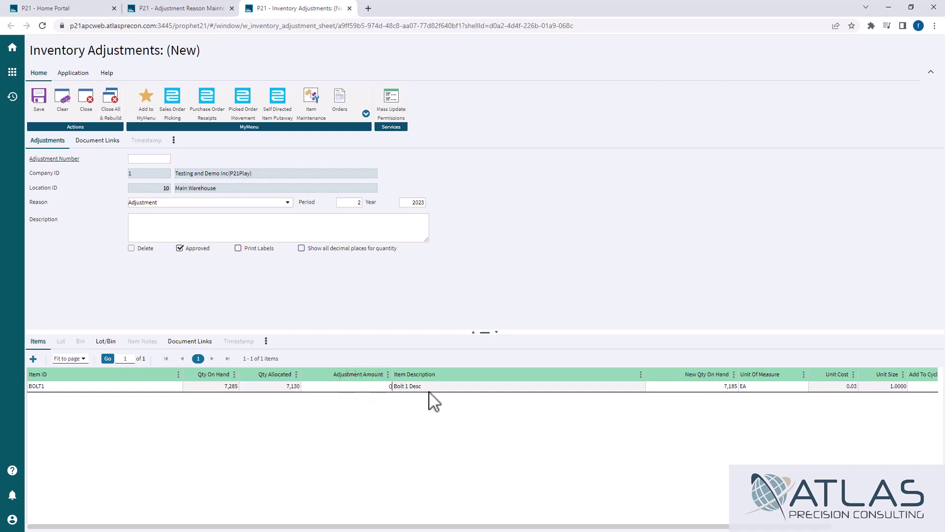
{"action": "left_click", "coordinate": [607, 431]}
{"action": "left_click", "coordinate": [718, 388]}
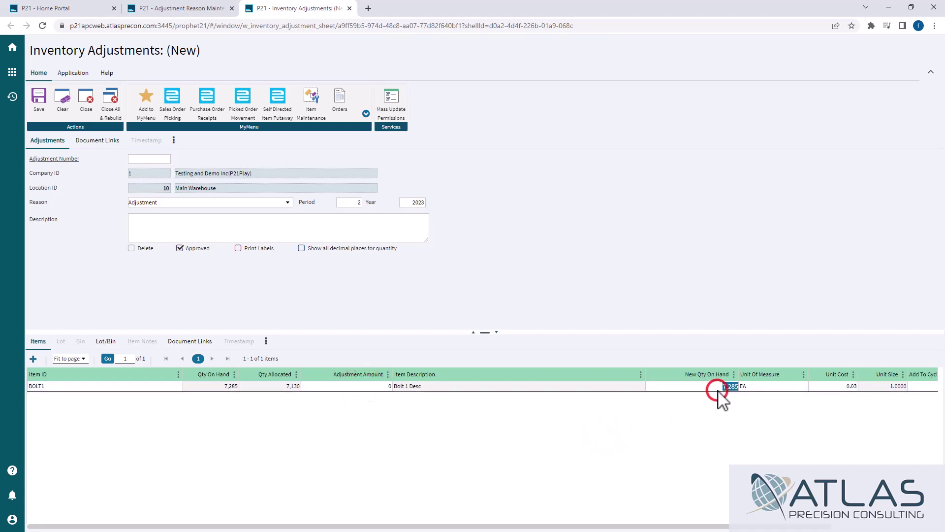
{"action": "type", "text": "7185"}
{"action": "left_click", "coordinate": [726, 408]}
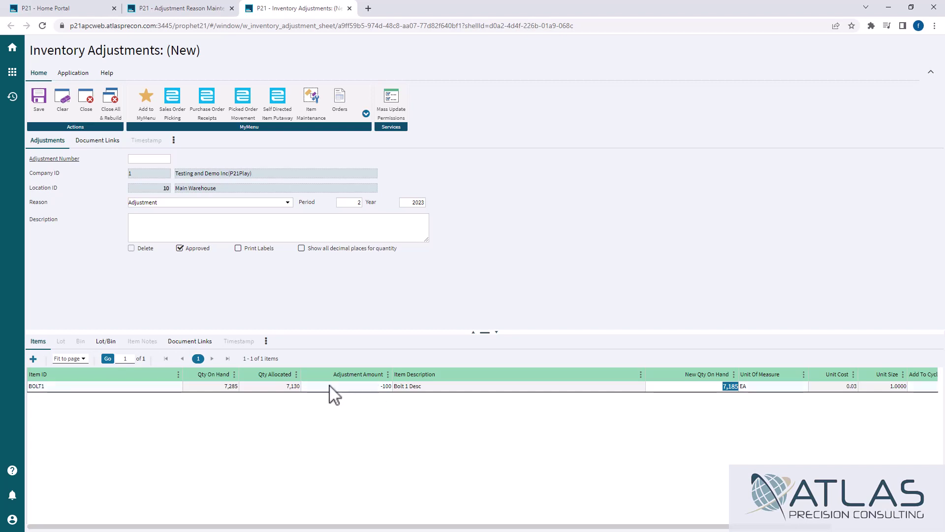
On the Lot/Bin tab, choose lot 6 in bin REC with unit quantity 100.
{"action": "left_click", "coordinate": [109, 342]}
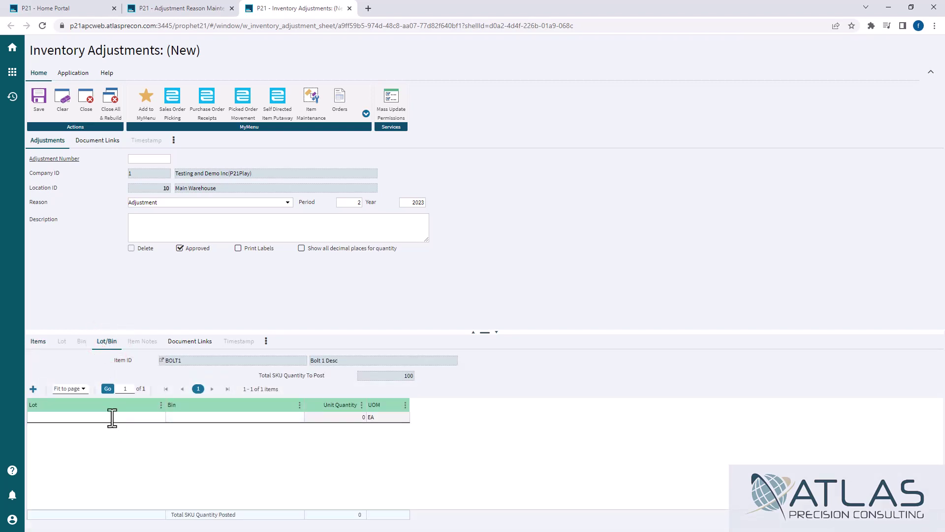
{"action": "double_click", "coordinate": [112, 418]}
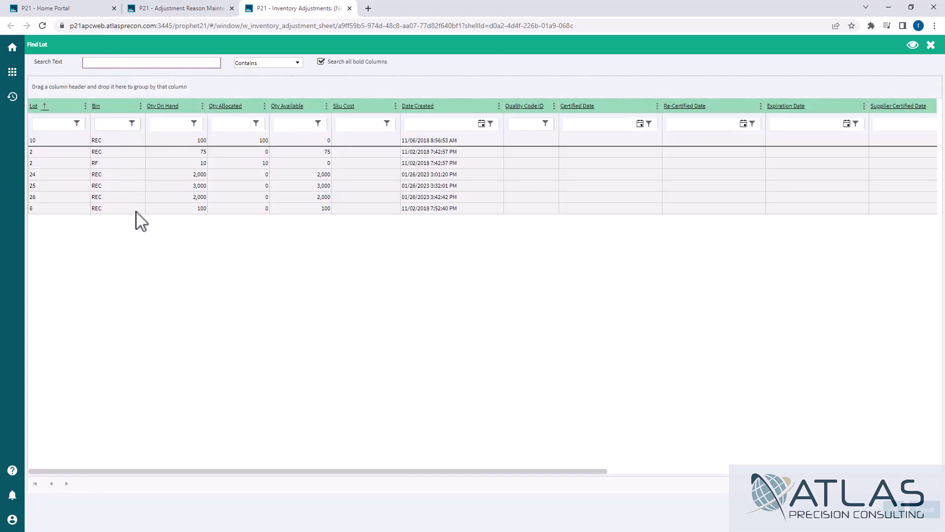
{"action": "double_click", "coordinate": [136, 209]}
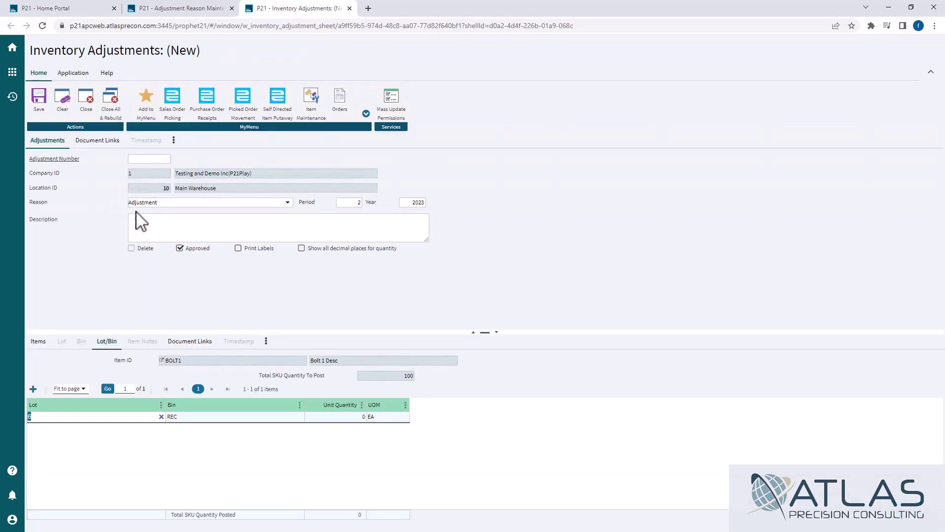
{"action": "left_click", "coordinate": [340, 419]}
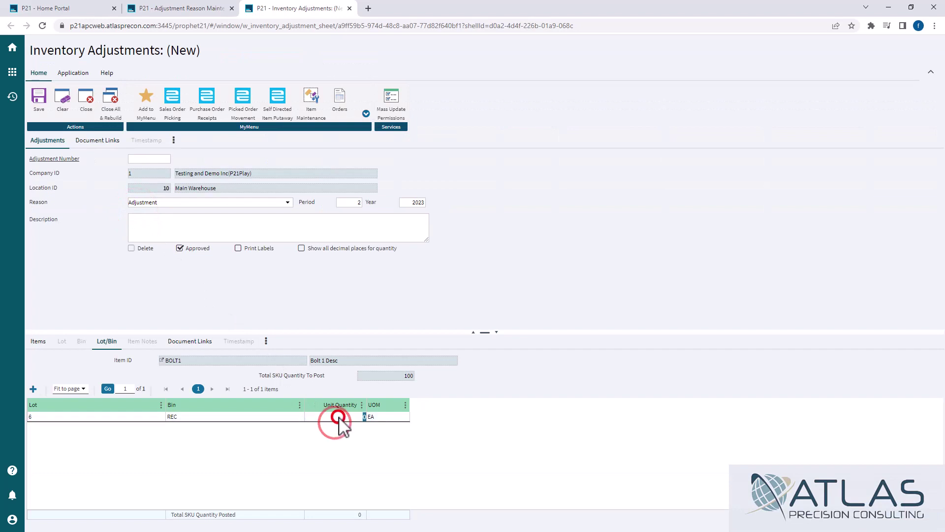
{"action": "type", "text": "100"}
{"action": "left_click", "coordinate": [360, 443]}
{"action": "left_click", "coordinate": [546, 466]}
Return to the Items tab showing BOLT1's -100 adjustment to 7,185.
{"action": "left_click", "coordinate": [37, 341]}
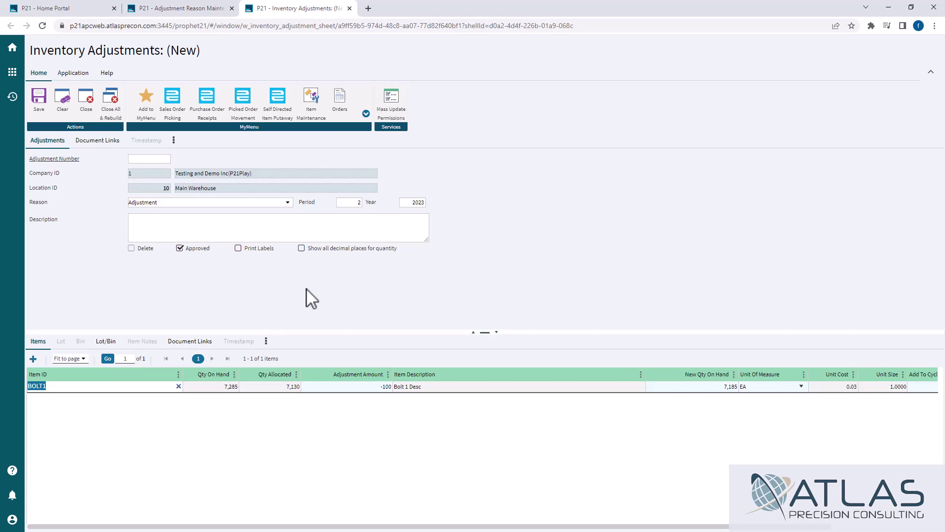
{"action": "left_click", "coordinate": [302, 249]}
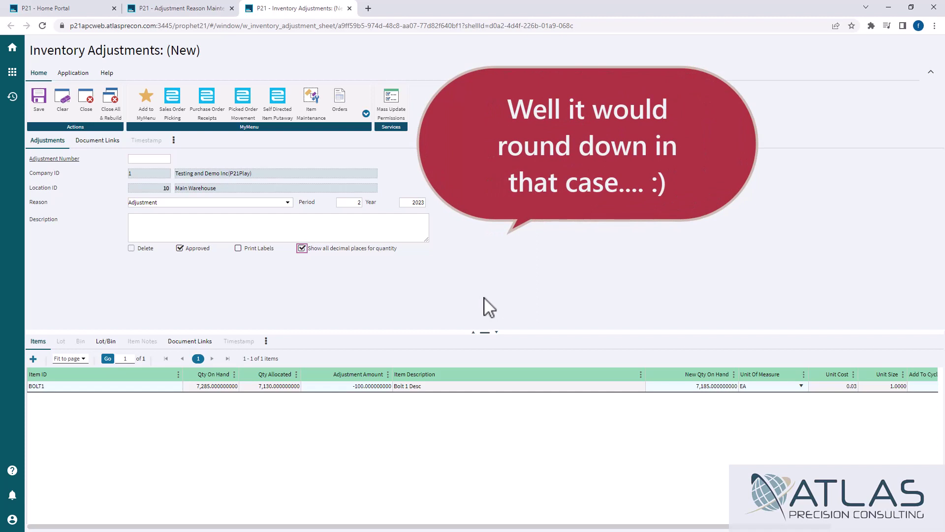
{"action": "left_click", "coordinate": [303, 249]}
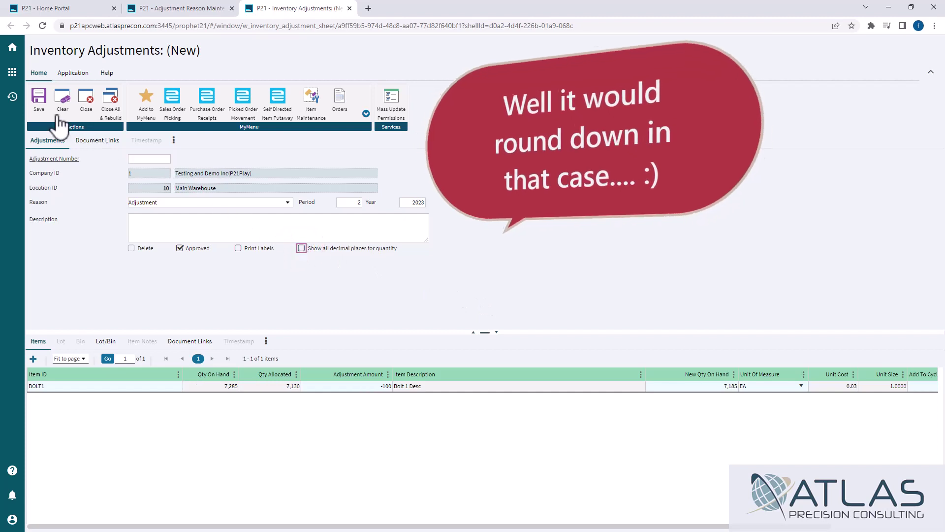
Save the BOLT1 -100 inventory adjustment from the Actions group.
{"action": "left_click", "coordinate": [38, 97]}
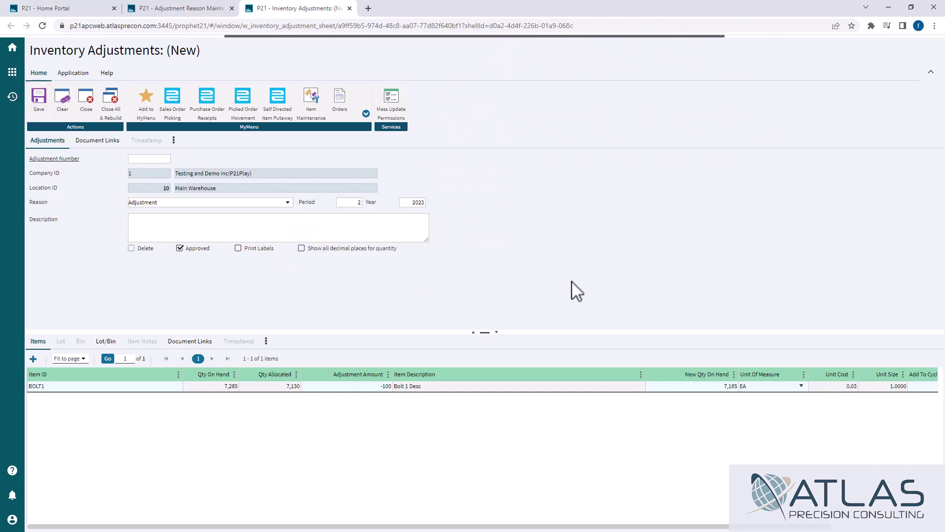